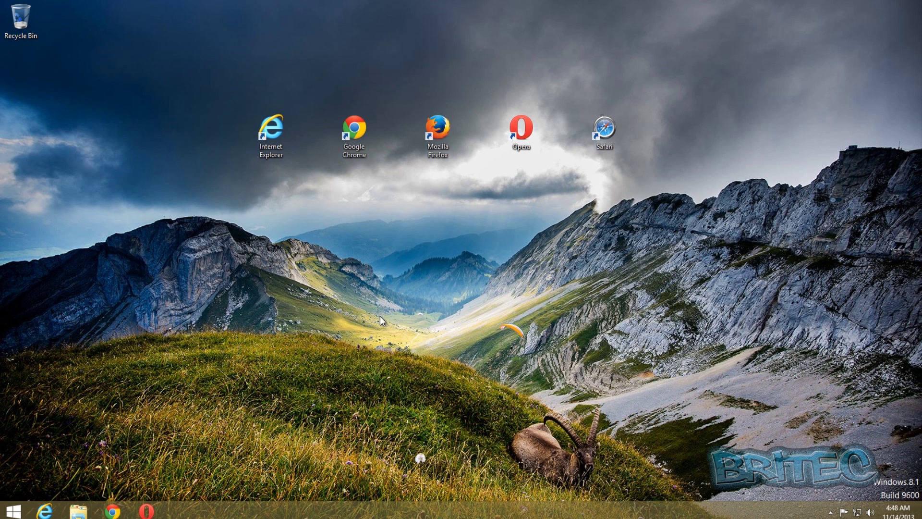
# - Launch Internet Explorer on the MSN homepage, turn on the menu bar, and open Tools
pyautogui.doubleClick(271, 131)
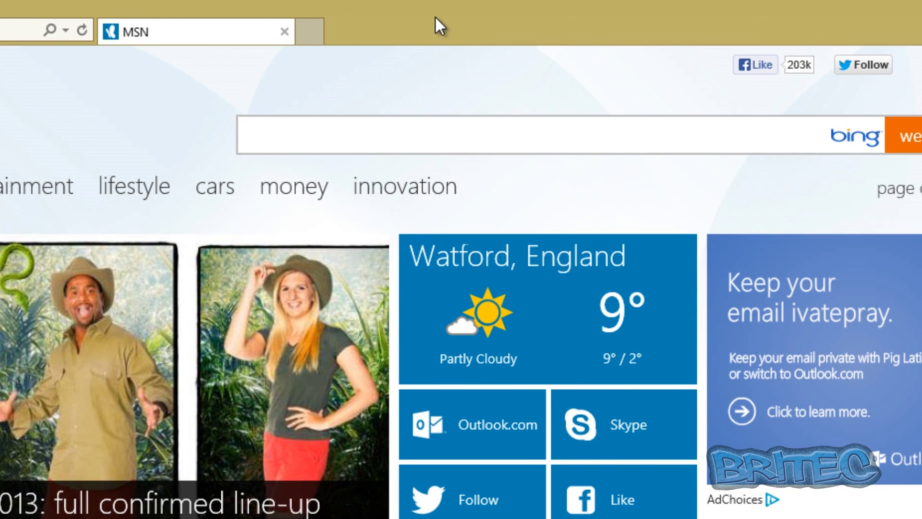
pyautogui.rightClick(435, 17)
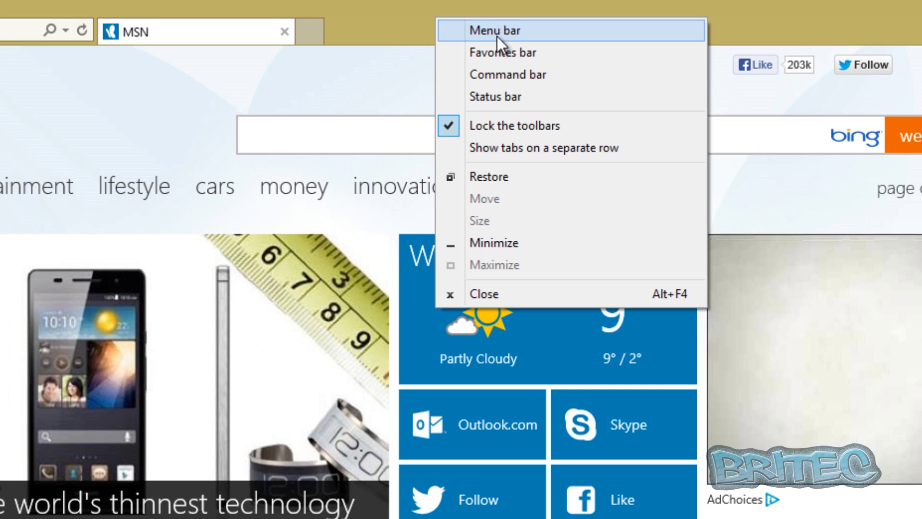
pyautogui.click(497, 34)
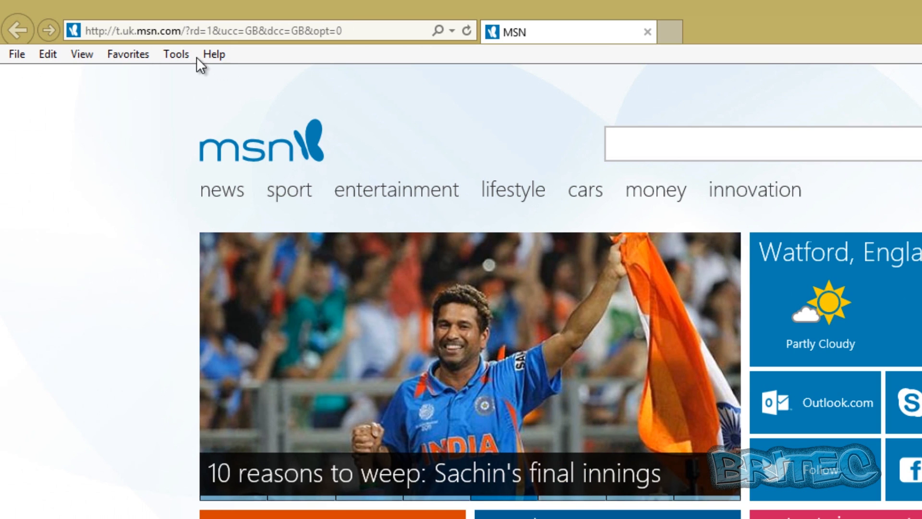
pyautogui.click(174, 56)
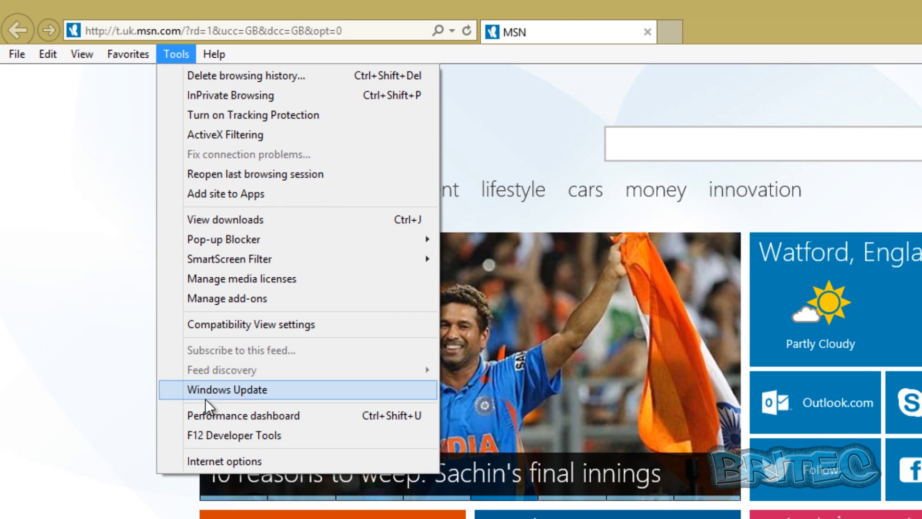
# - Reset Internet Explorer from Internet Options > Advanced, deleting personal settings, then close the dialogs
pyautogui.click(218, 460)
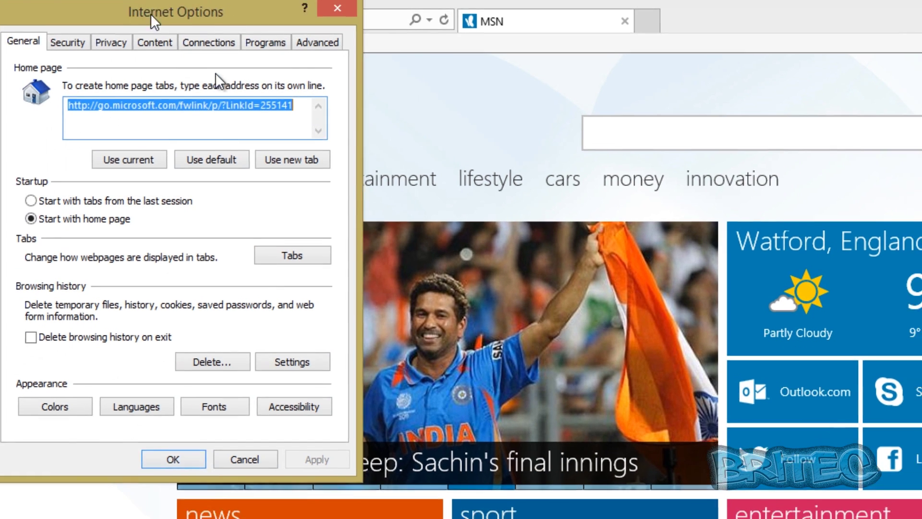
pyautogui.moveTo(168, 17); pyautogui.dragTo(473, 25)
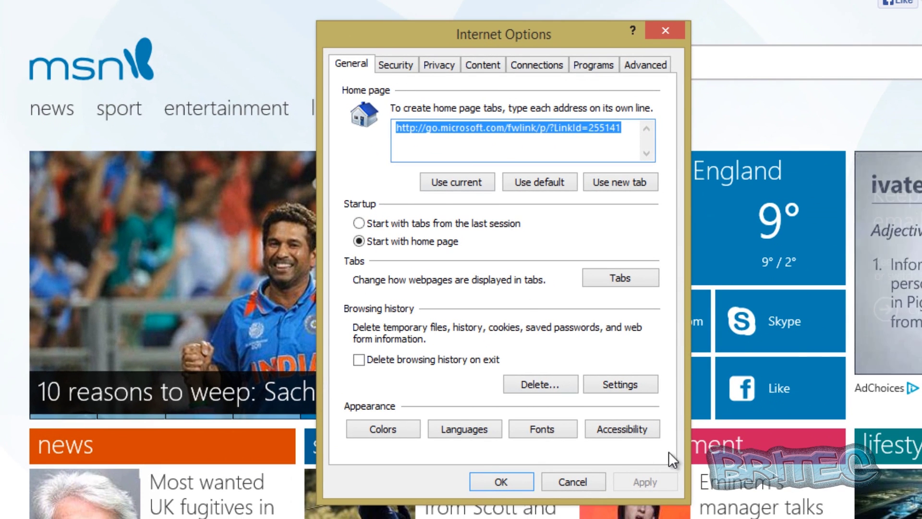
pyautogui.click(646, 64)
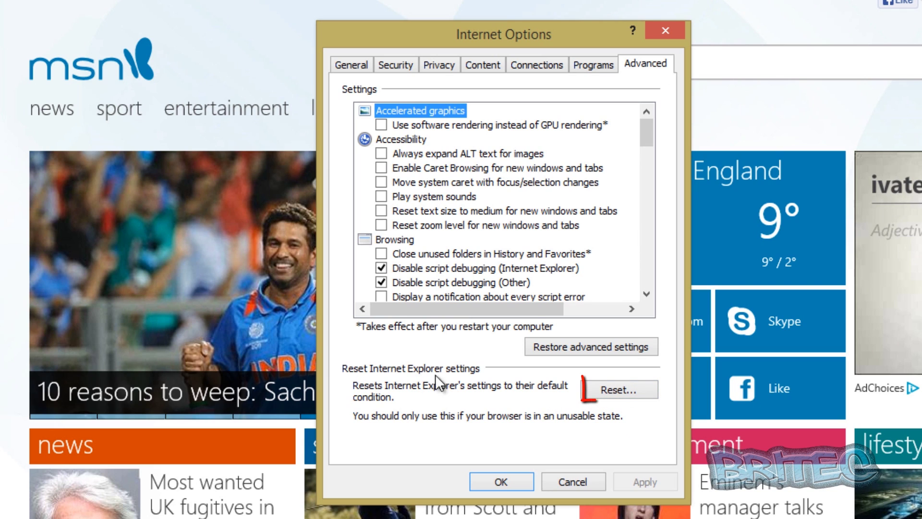
pyautogui.click(641, 395)
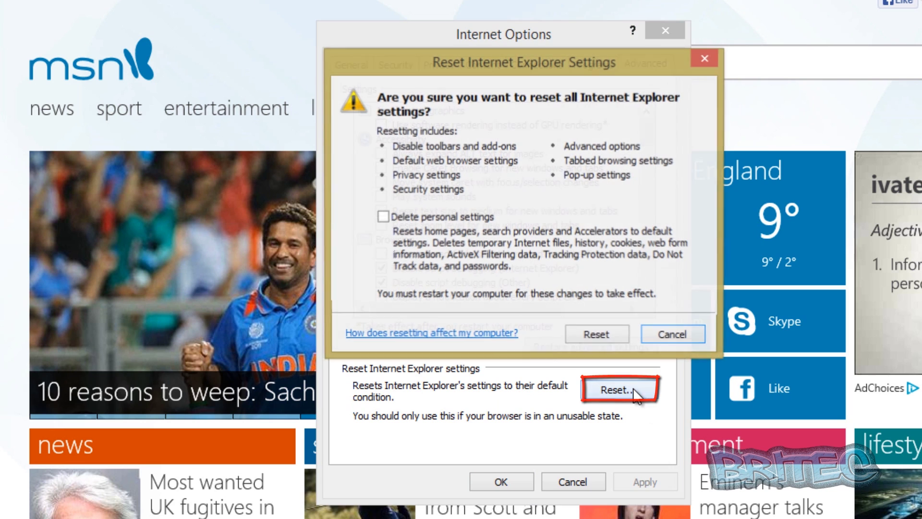
pyautogui.moveTo(511, 58); pyautogui.dragTo(500, 77)
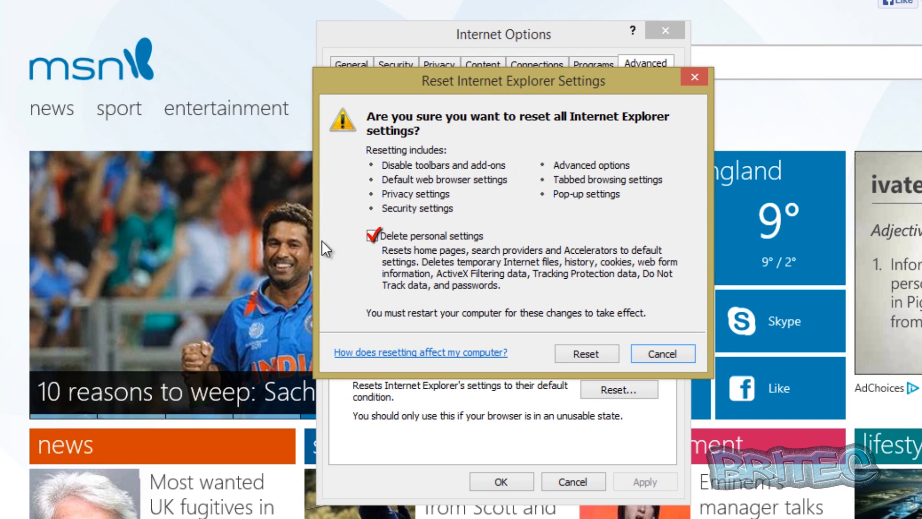
pyautogui.click(372, 235)
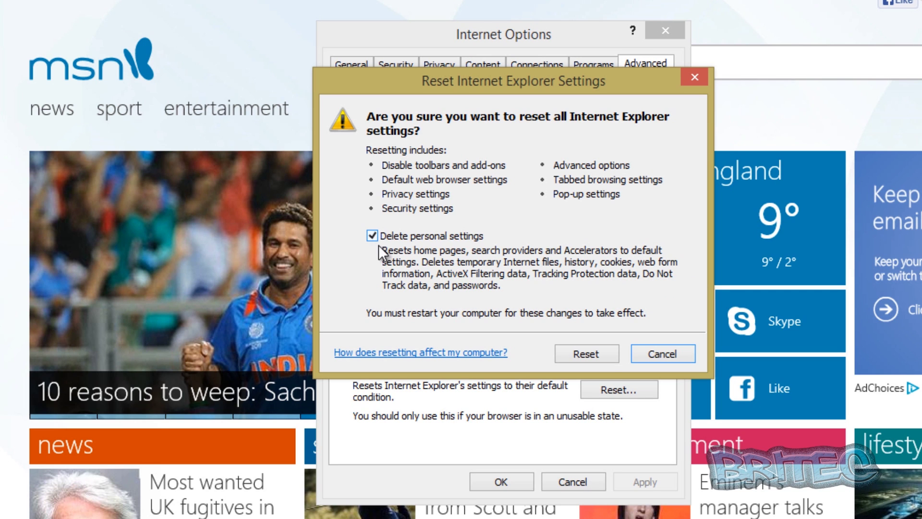
pyautogui.click(585, 354)
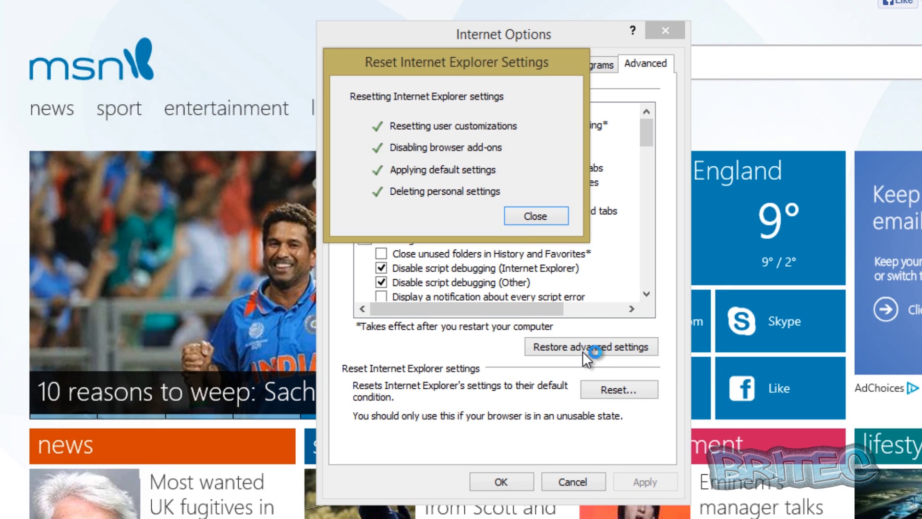
pyautogui.click(538, 217)
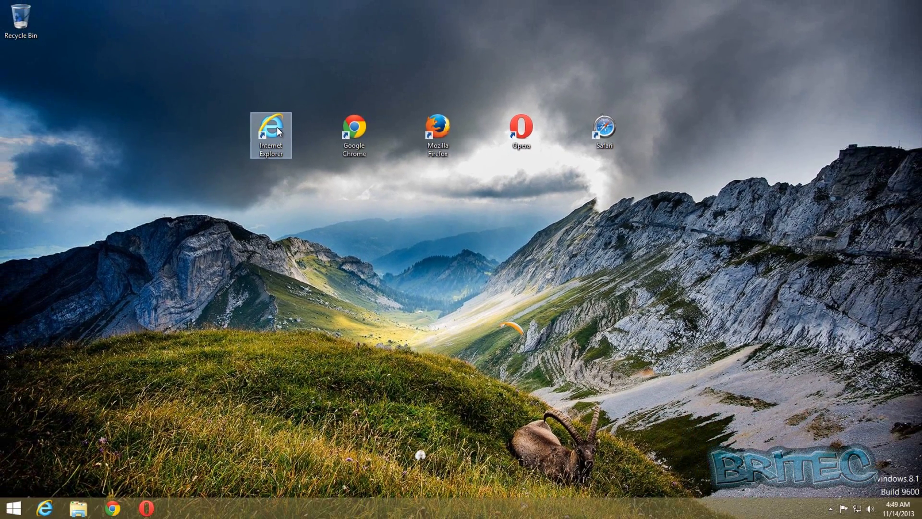
# - Launch Google Chrome and open its Settings page with advanced settings expanded
pyautogui.doubleClick(357, 131)
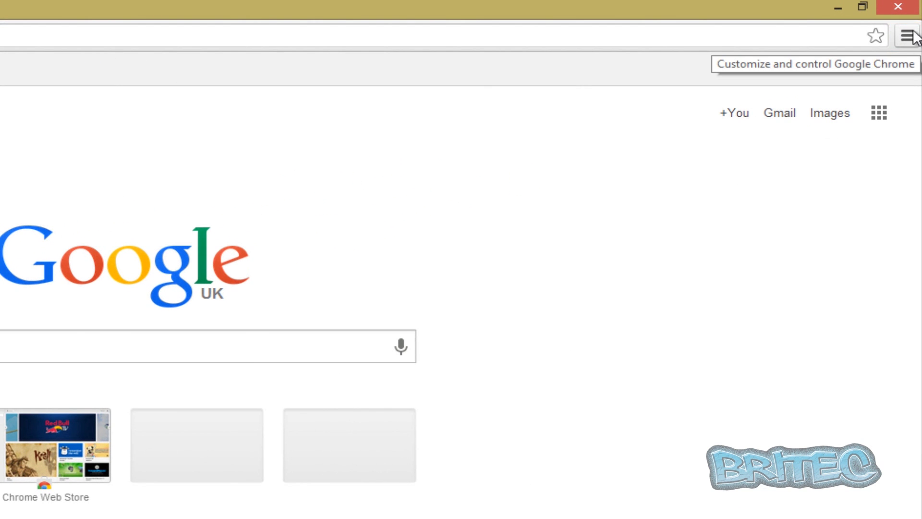
pyautogui.click(907, 36)
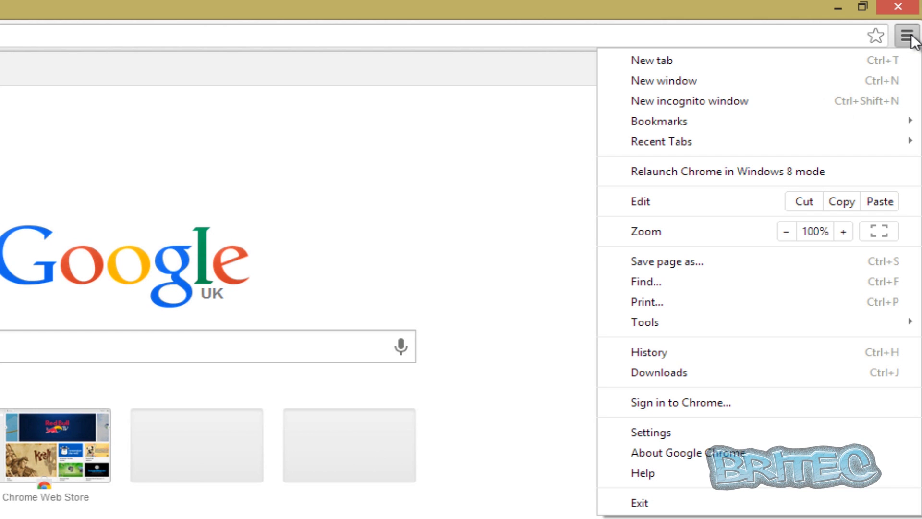
pyautogui.click(678, 431)
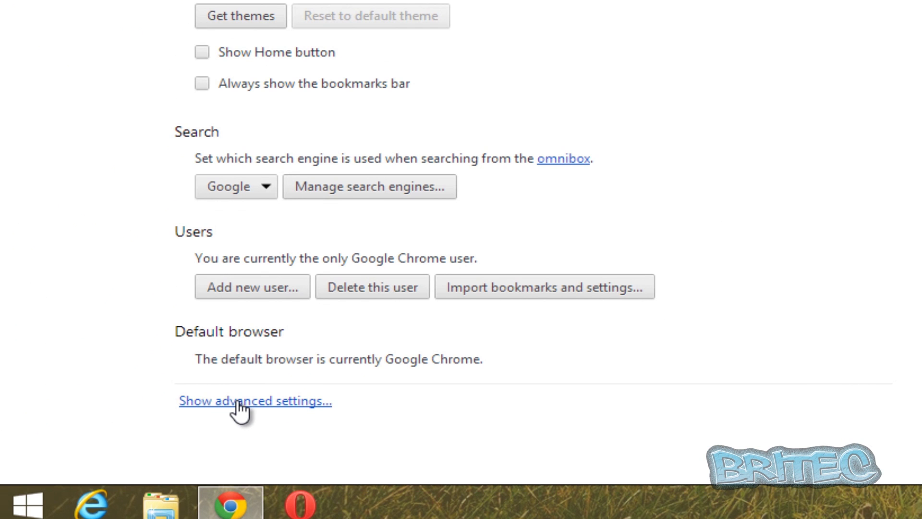
pyautogui.click(238, 404)
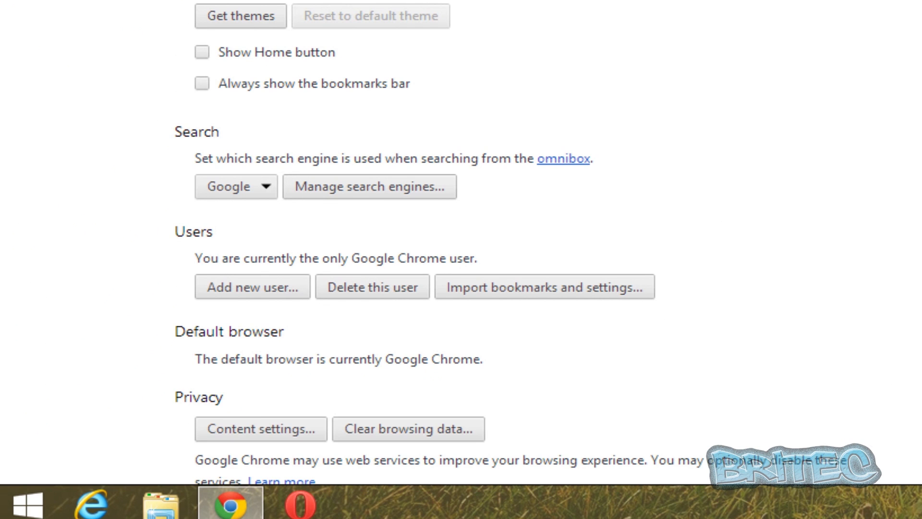
# - Reset Chrome's browser settings to defaults, confirm, and close Chrome
pyautogui.scroll(-5, 461, 240)
pyautogui.scroll(-12, 461, 240)
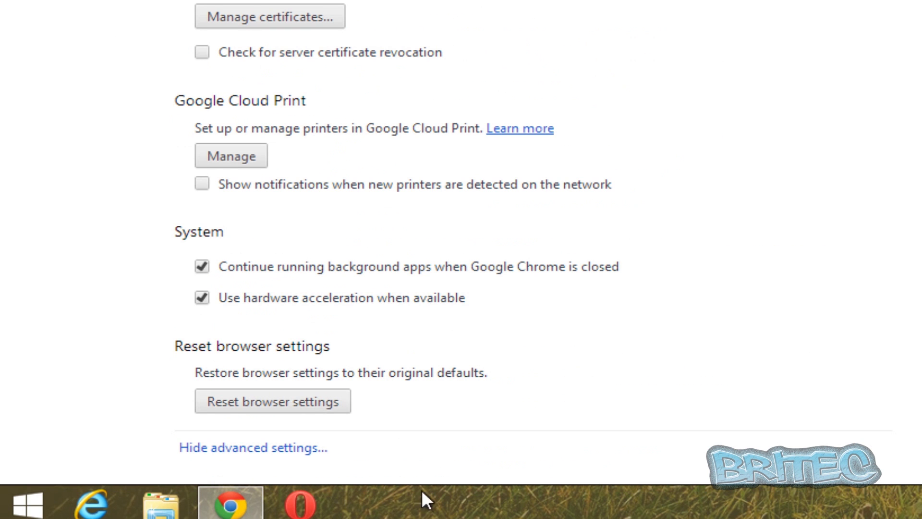
pyautogui.click(305, 405)
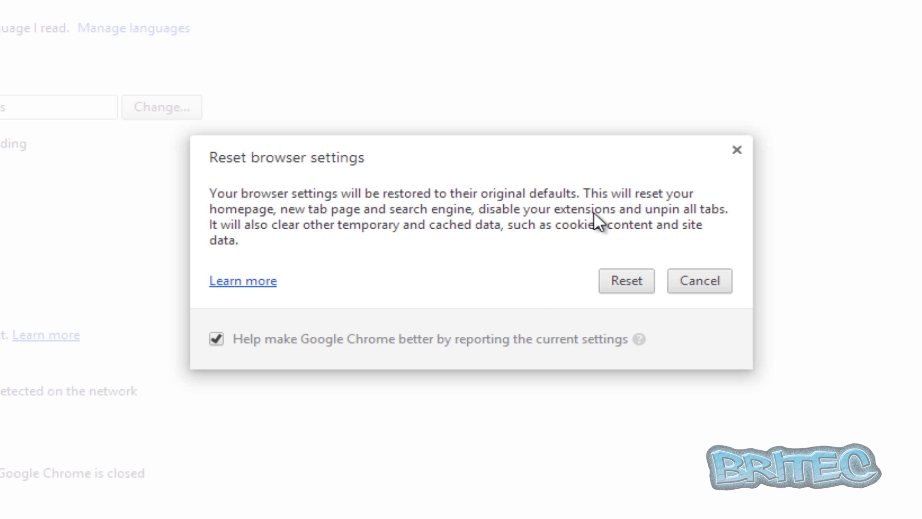
pyautogui.click(627, 282)
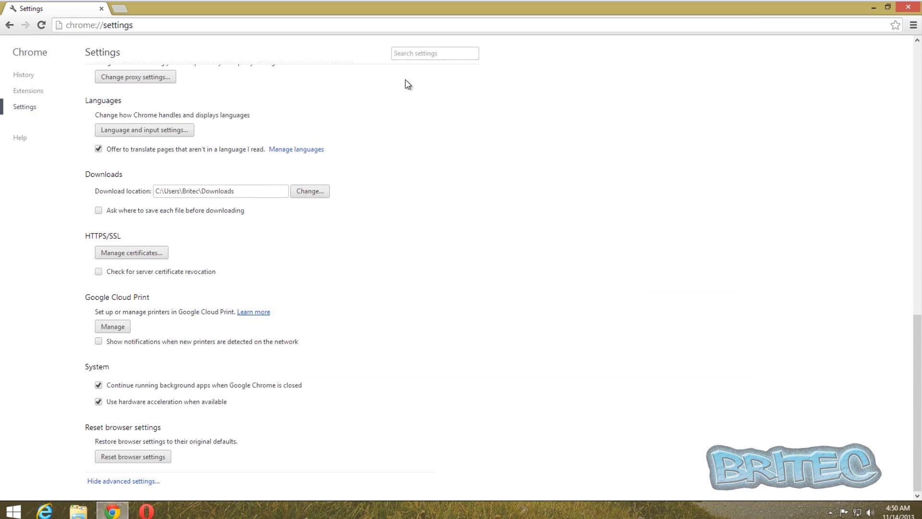
pyautogui.click(908, 7)
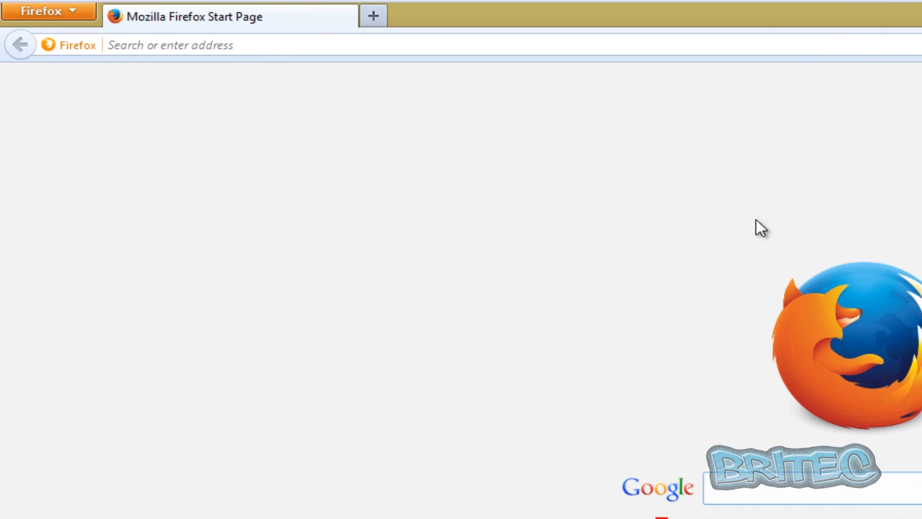
# - Open Troubleshooting Information from the Firefox button's Help menu
pyautogui.click(73, 17)
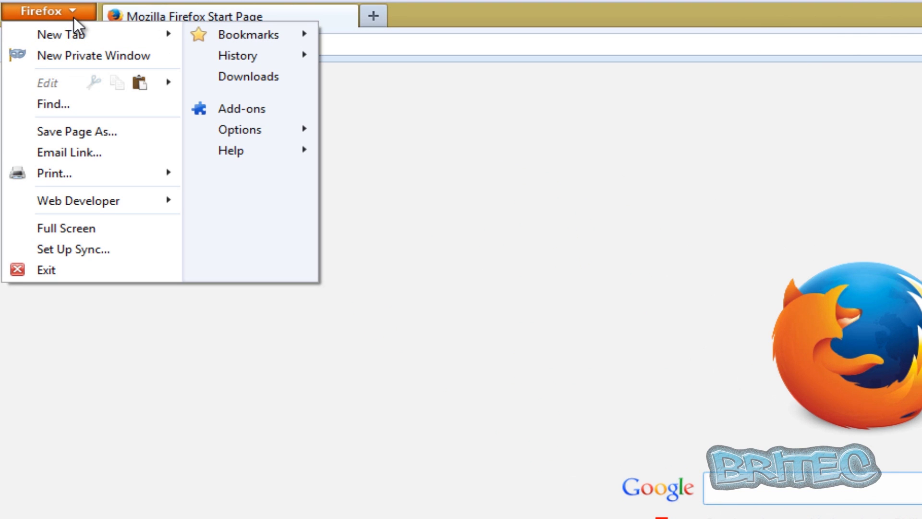
pyautogui.moveTo(251, 154)
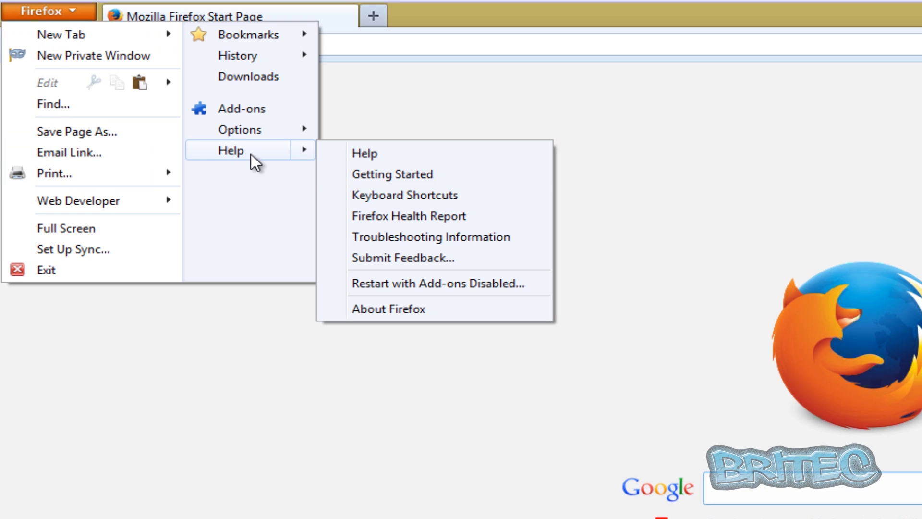
pyautogui.click(457, 237)
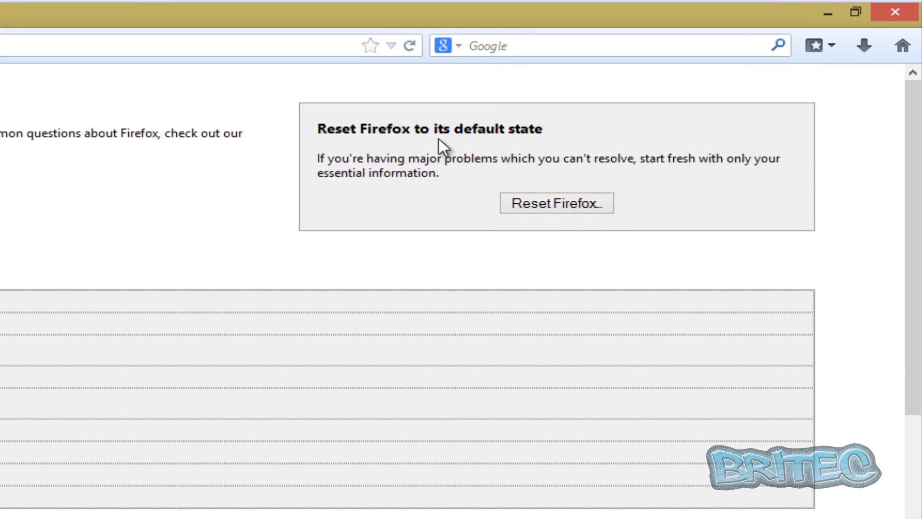
# - Reset Firefox, finish importing preserved data, and answer No to the default-browser prompt
pyautogui.click(583, 204)
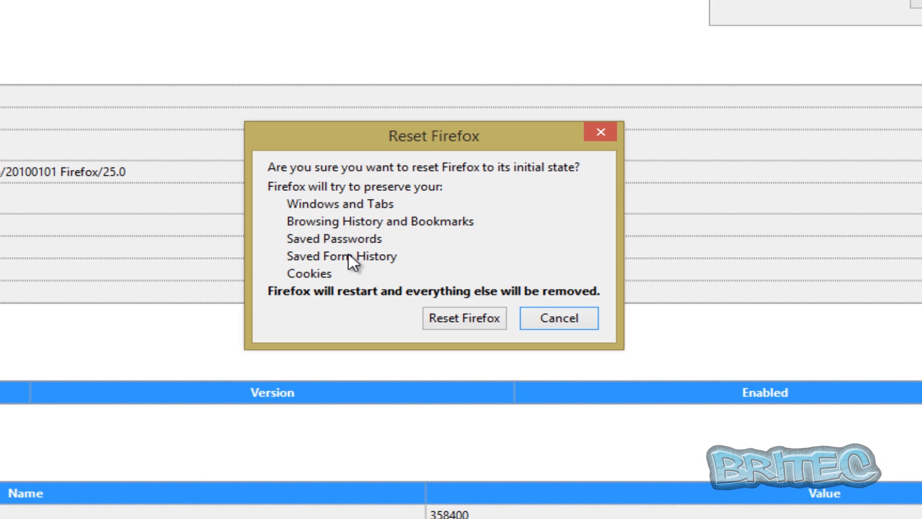
pyautogui.click(457, 320)
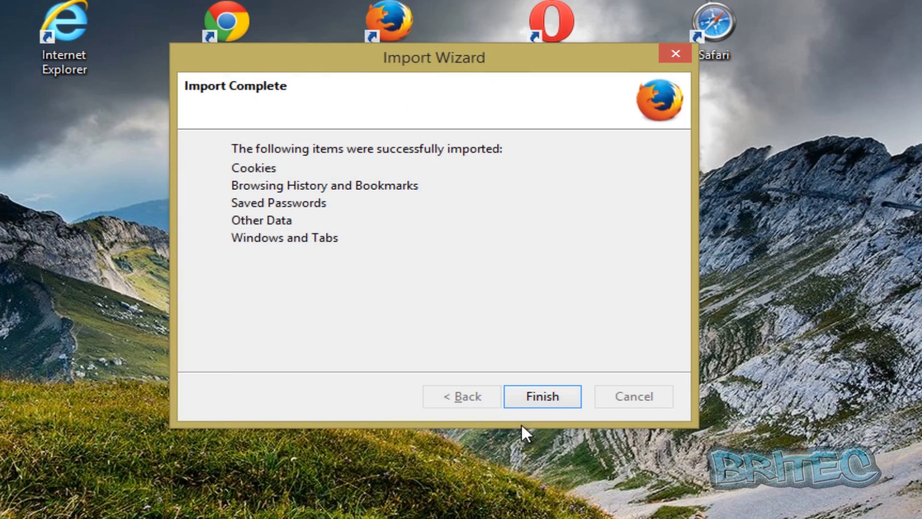
pyautogui.click(556, 402)
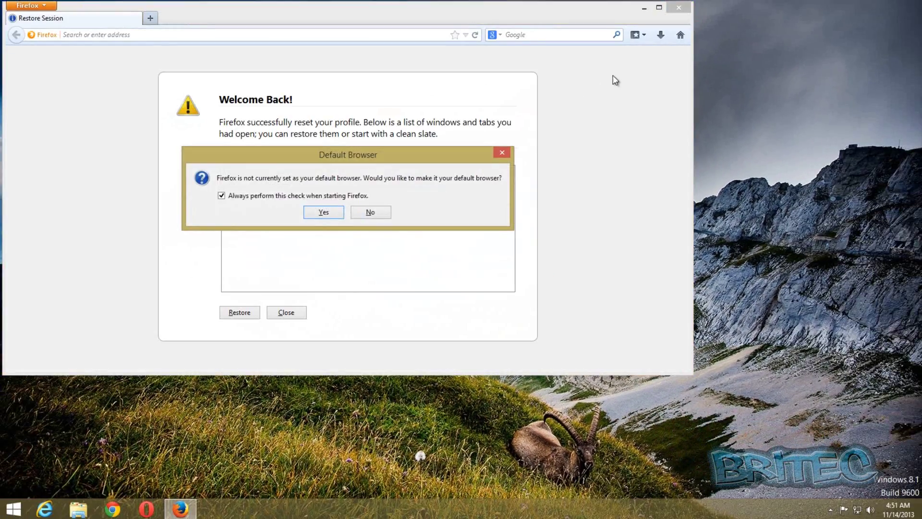
pyautogui.click(369, 213)
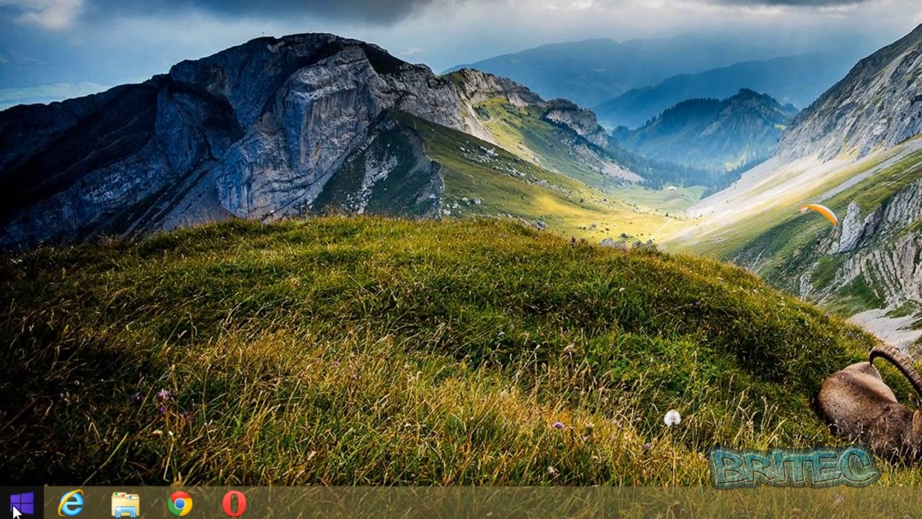
# - Open File Explorer from the Win+X menu and turn on Hidden items
pyautogui.rightClick(16, 511)
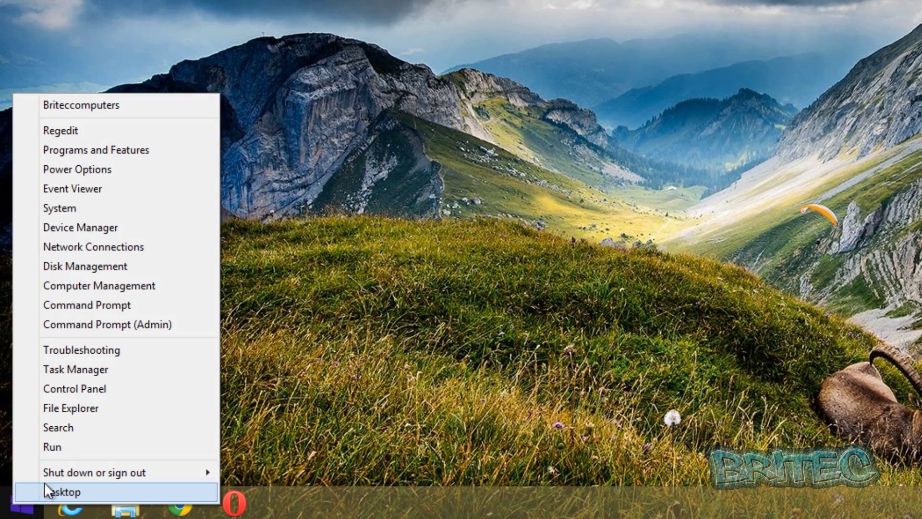
pyautogui.click(97, 412)
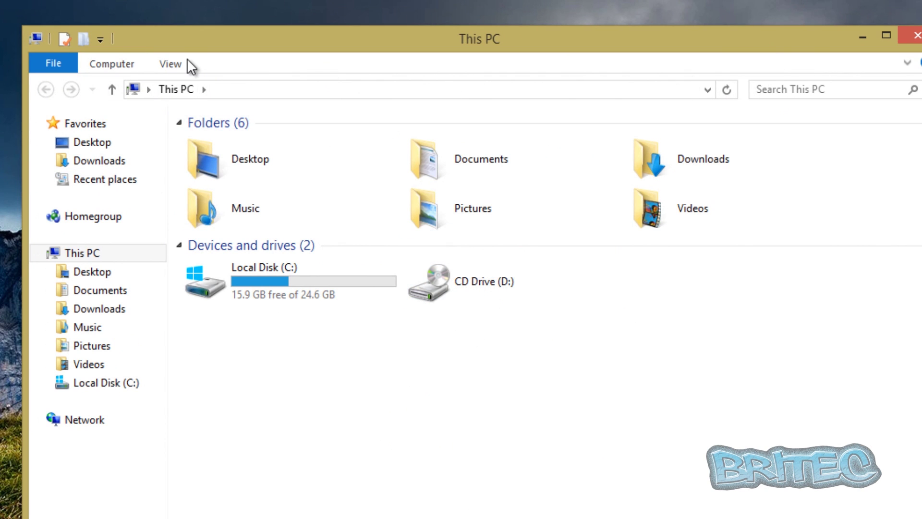
pyautogui.click(171, 64)
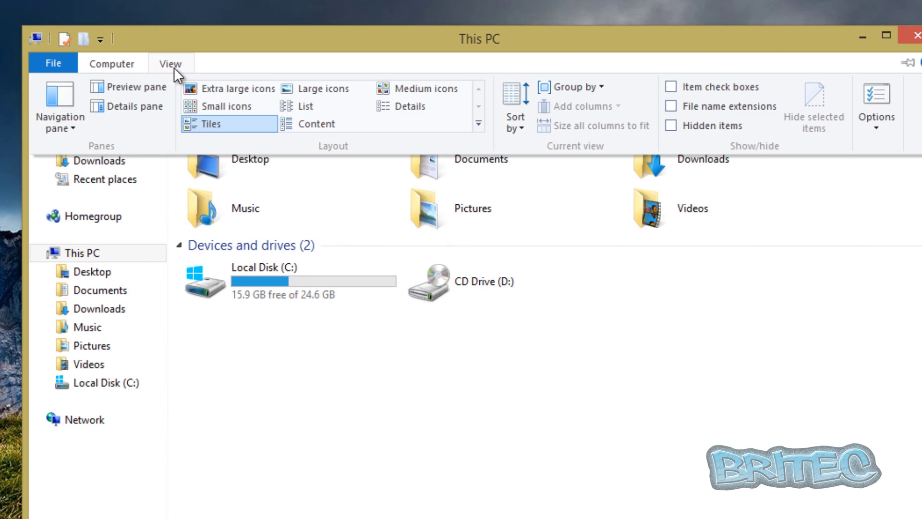
pyautogui.click(671, 125)
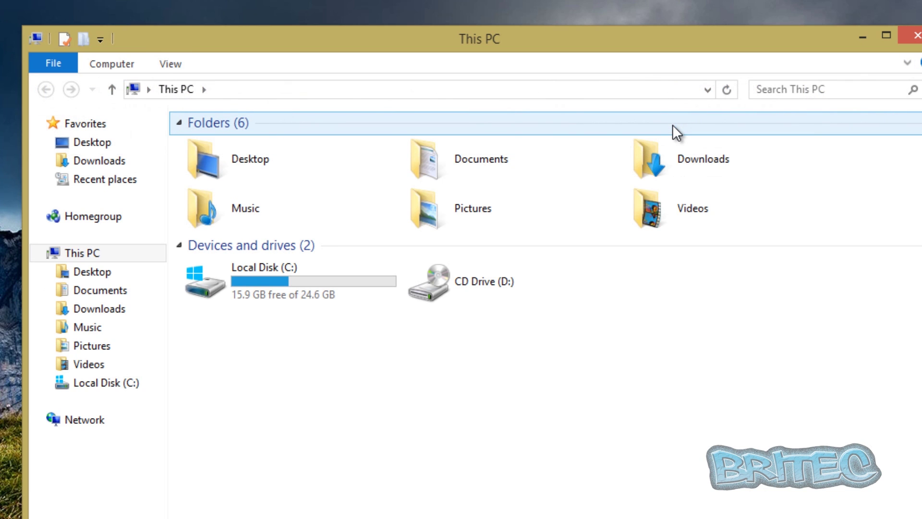
# - Browse to C:\Users\<user>\AppData\Roaming\Opera Software and select Opera Stable
pyautogui.click(290, 275)
pyautogui.doubleClick(290, 279)
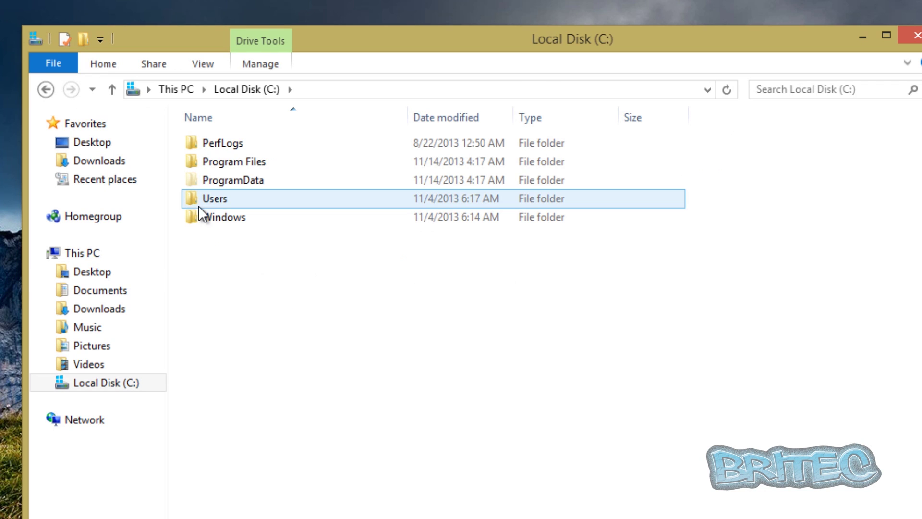
pyautogui.doubleClick(220, 198)
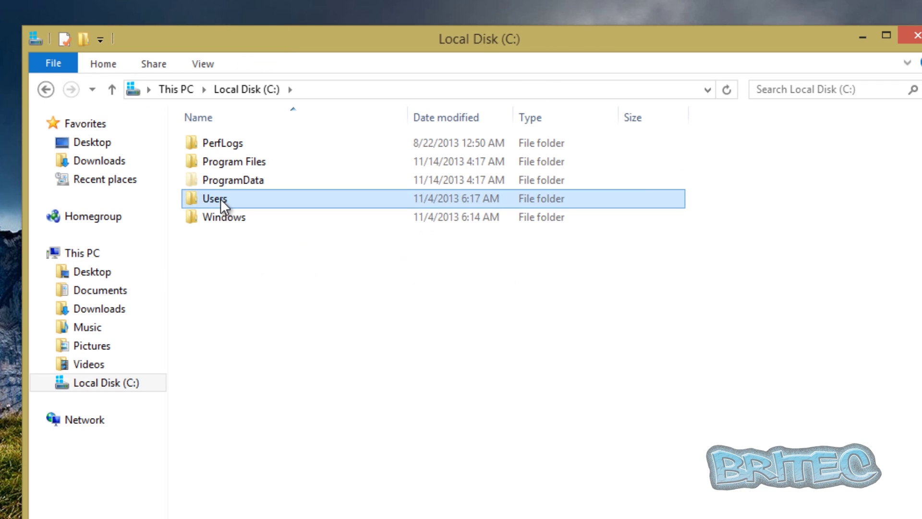
pyautogui.doubleClick(211, 138)
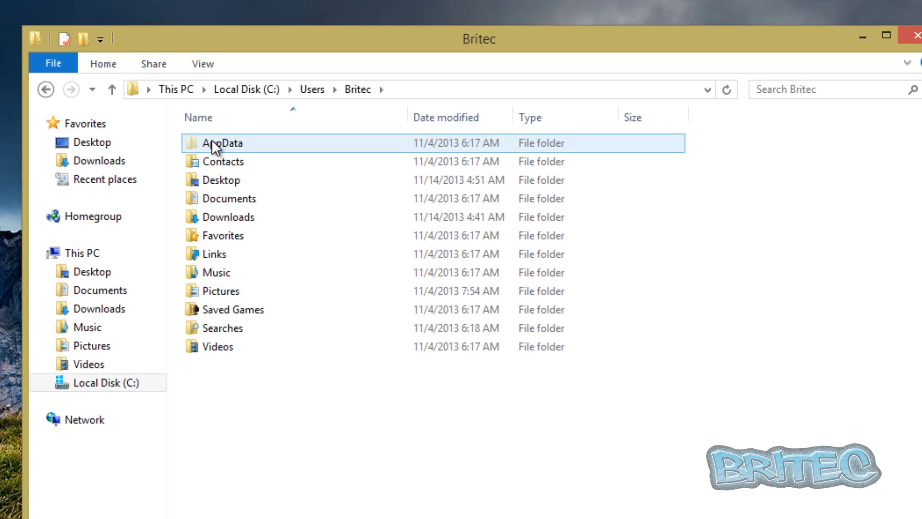
pyautogui.doubleClick(225, 143)
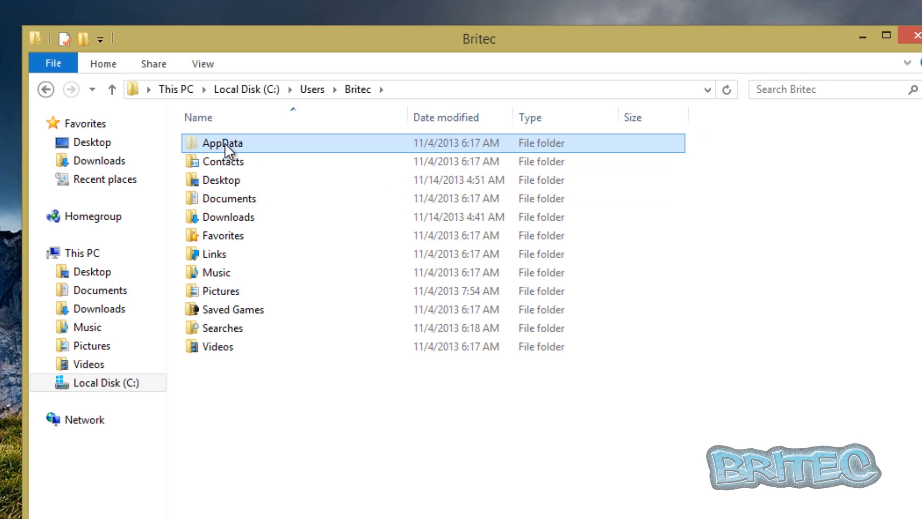
pyautogui.click(214, 186)
pyautogui.doubleClick(214, 186)
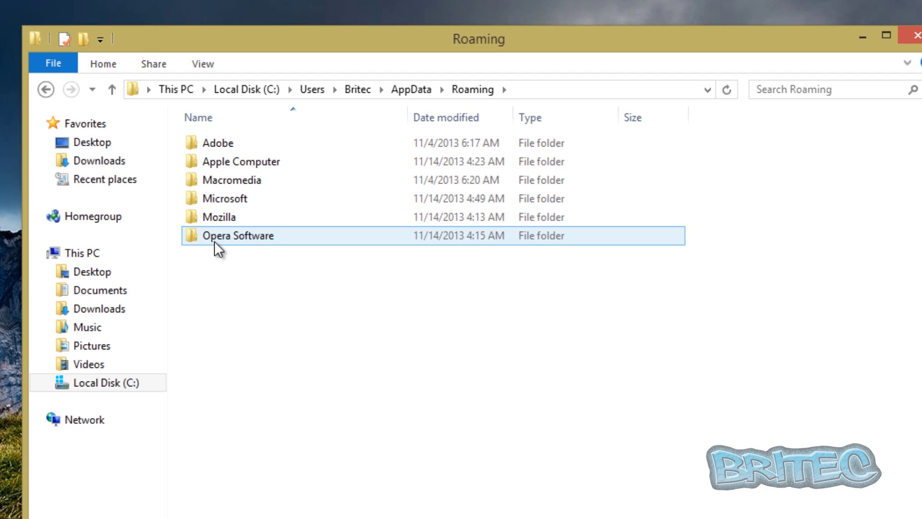
pyautogui.doubleClick(214, 236)
pyautogui.click(230, 149)
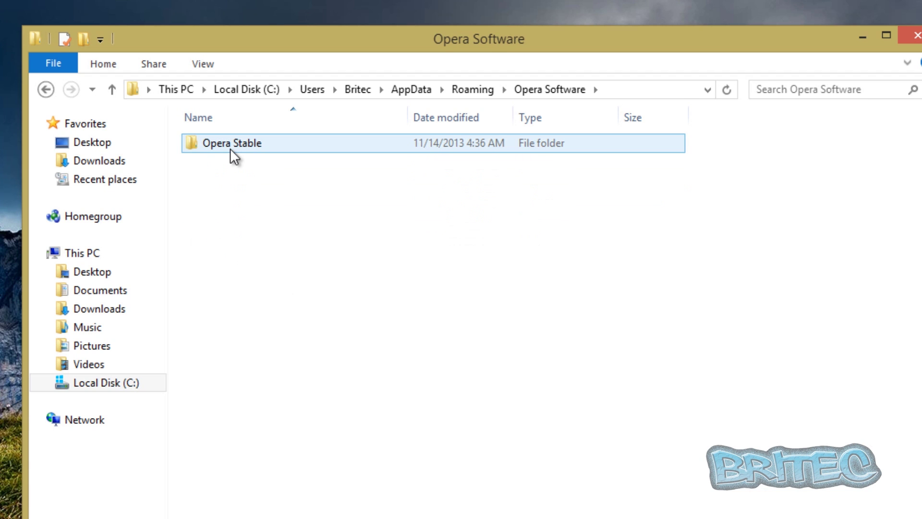
# - Delete the Preferences file inside the Opera Stable folder
pyautogui.doubleClick(222, 146)
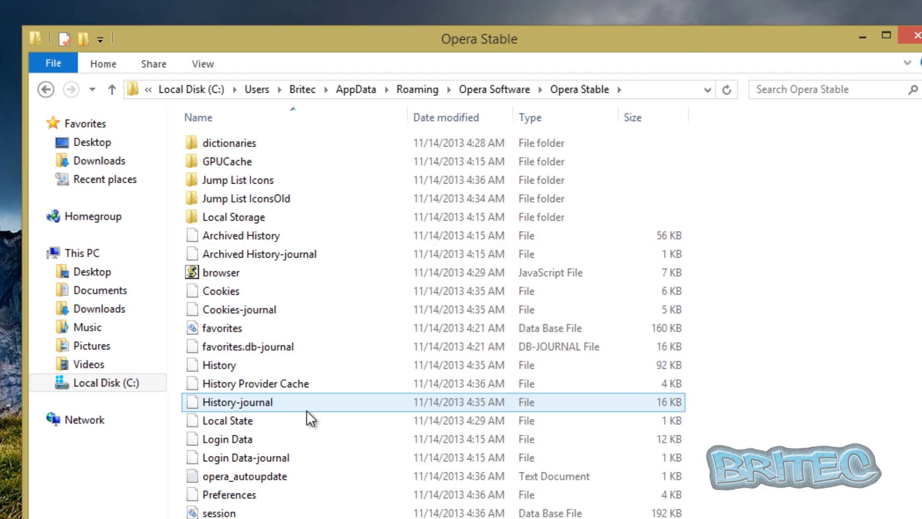
pyautogui.scroll(-2, 326, 427)
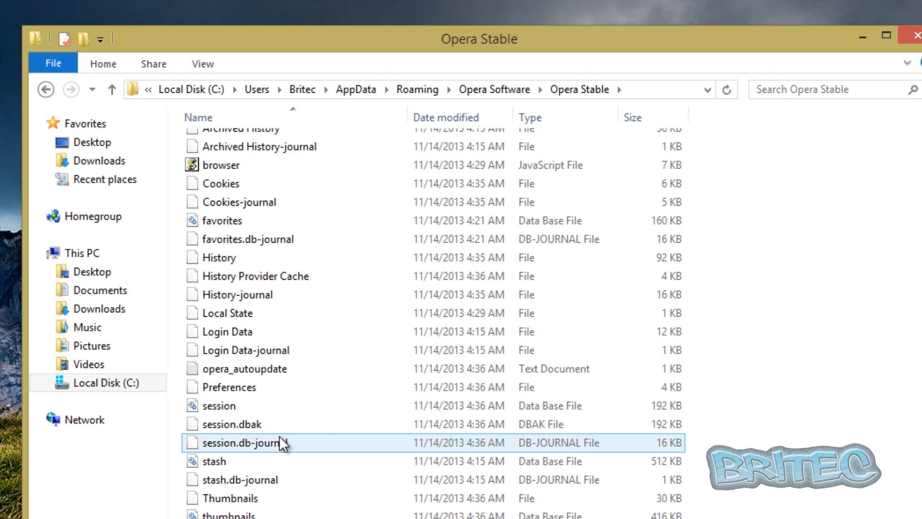
pyautogui.scroll(1, 510, 449)
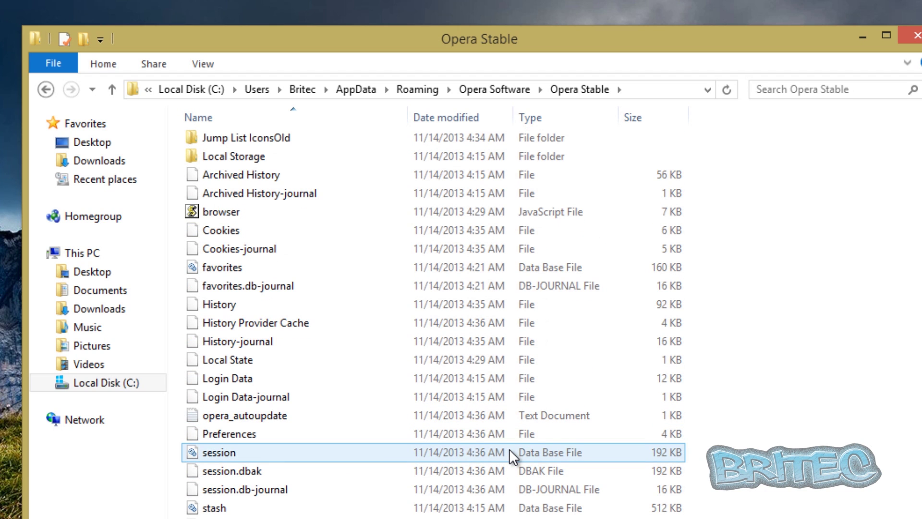
pyautogui.scroll(-3, 917, 239)
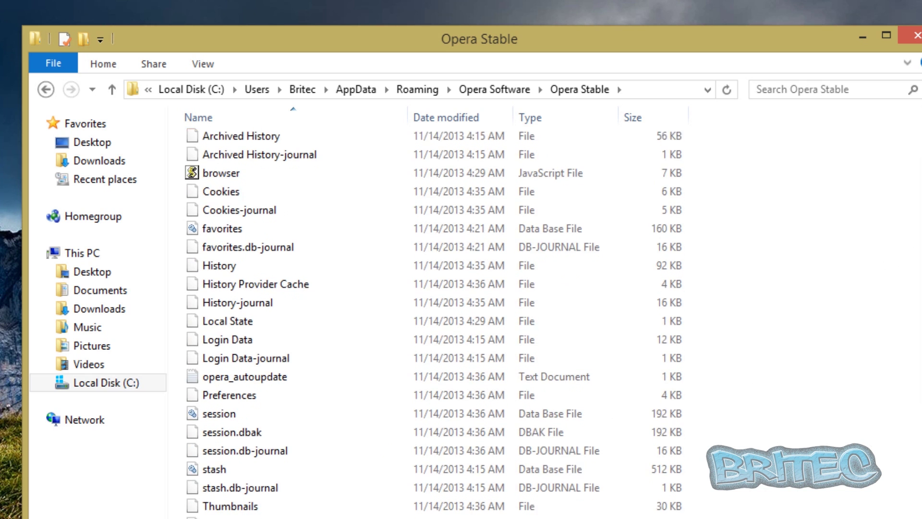
pyautogui.click(238, 377)
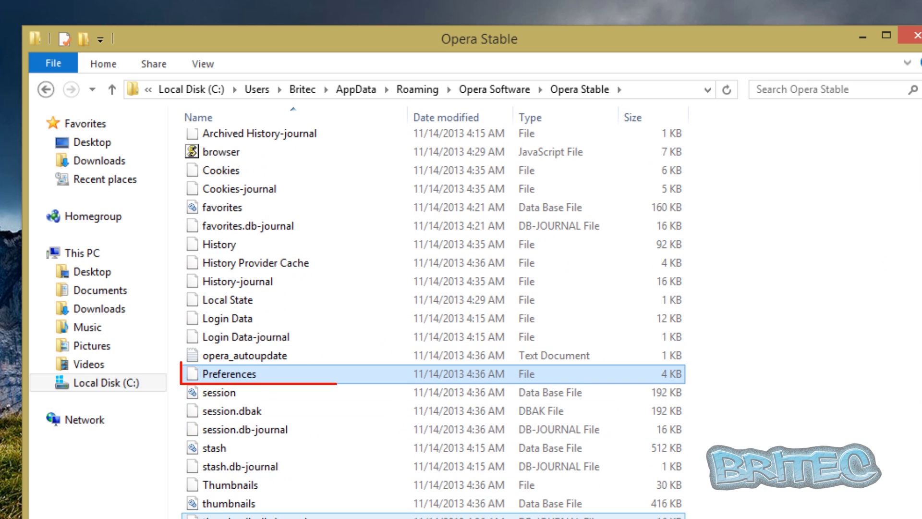
pyautogui.rightClick(219, 375)
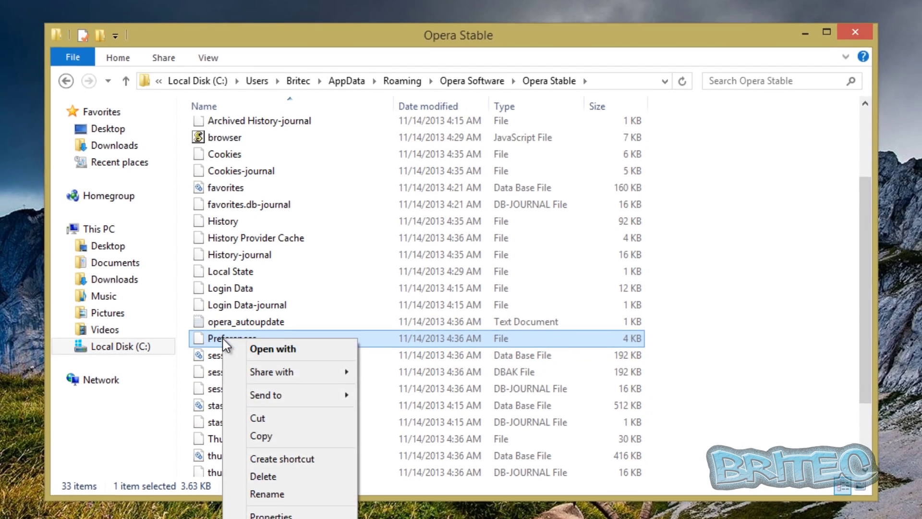
pyautogui.click(284, 475)
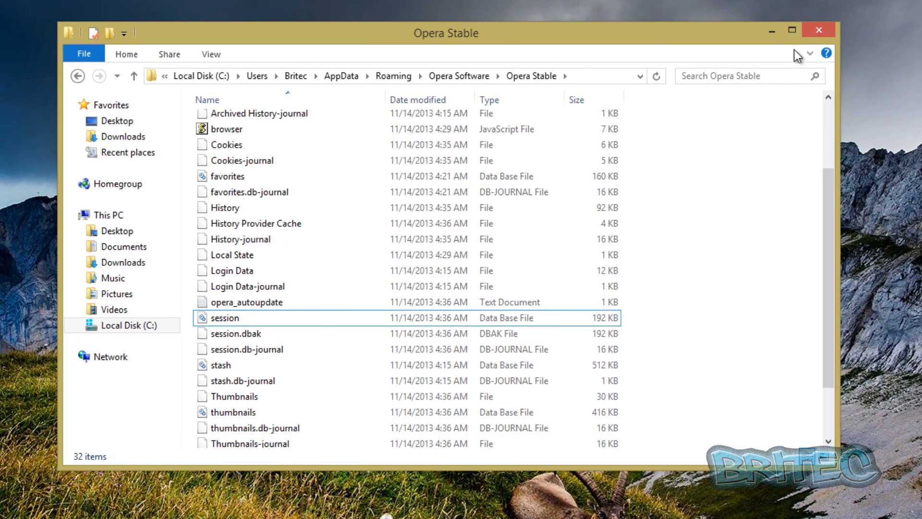
# - Minimize the folder window, then return and select the recreated Preferences file
pyautogui.click(770, 33)
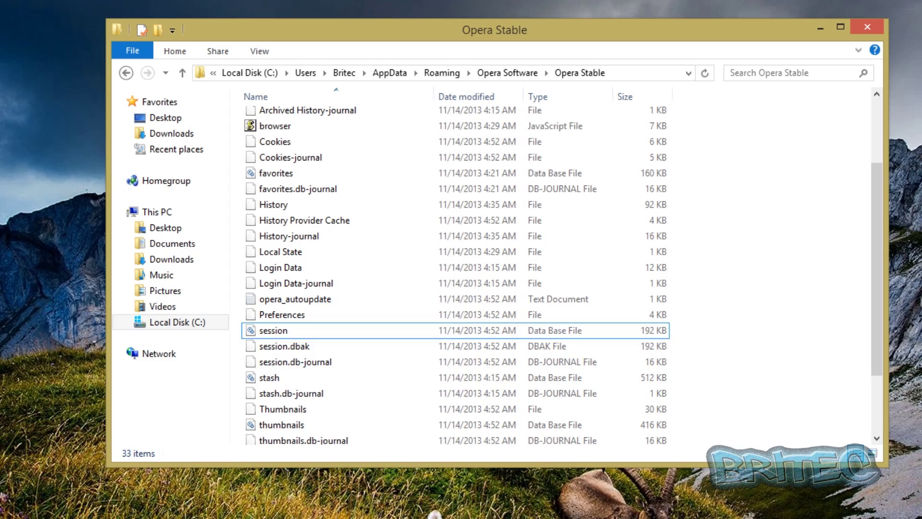
pyautogui.click(293, 331)
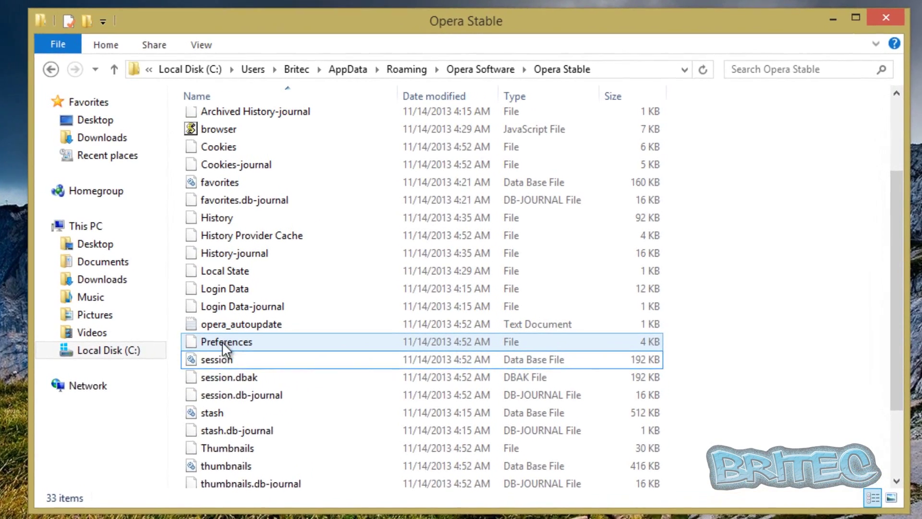
pyautogui.click(289, 317)
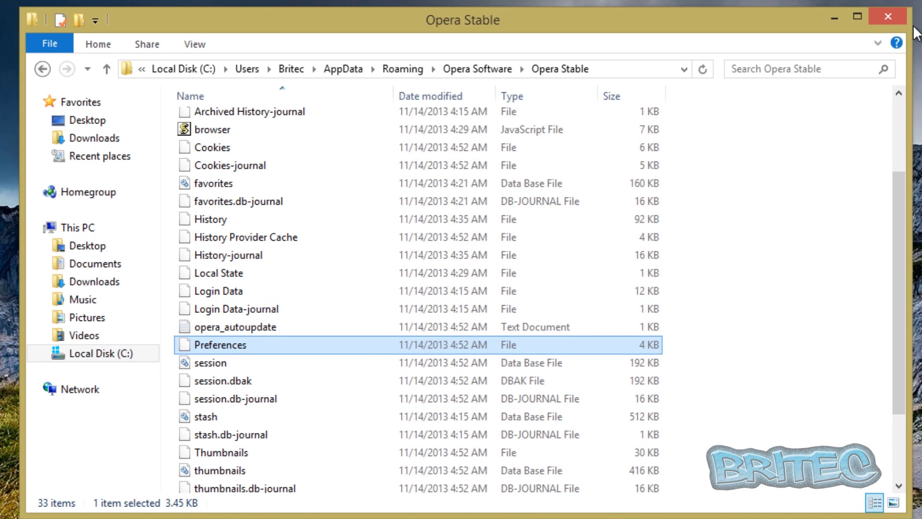
# - Close the Opera Stable folder, launch Safari declining default-browser status, and open the gear menu
pyautogui.click(887, 21)
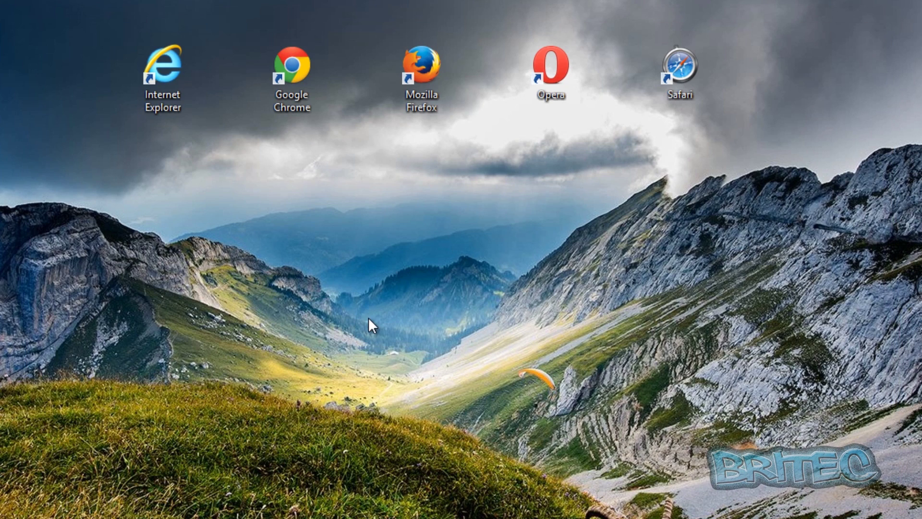
pyautogui.doubleClick(682, 68)
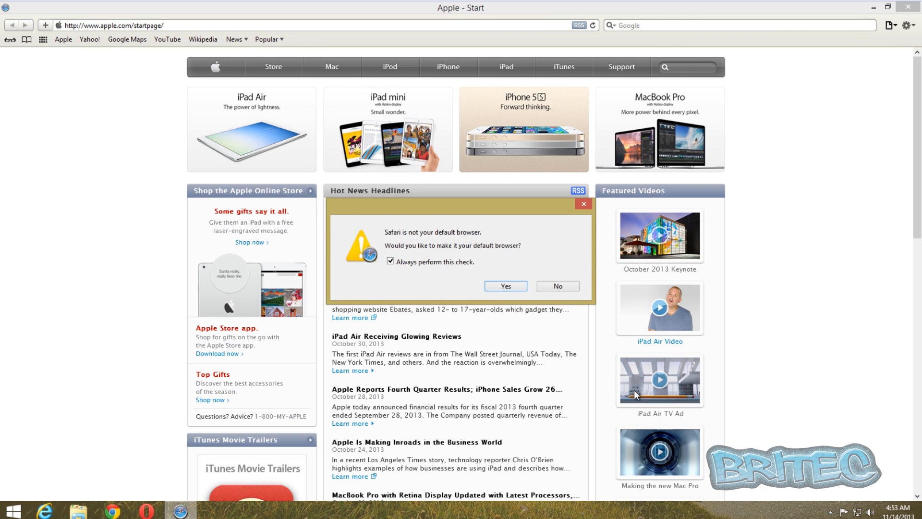
pyautogui.click(558, 287)
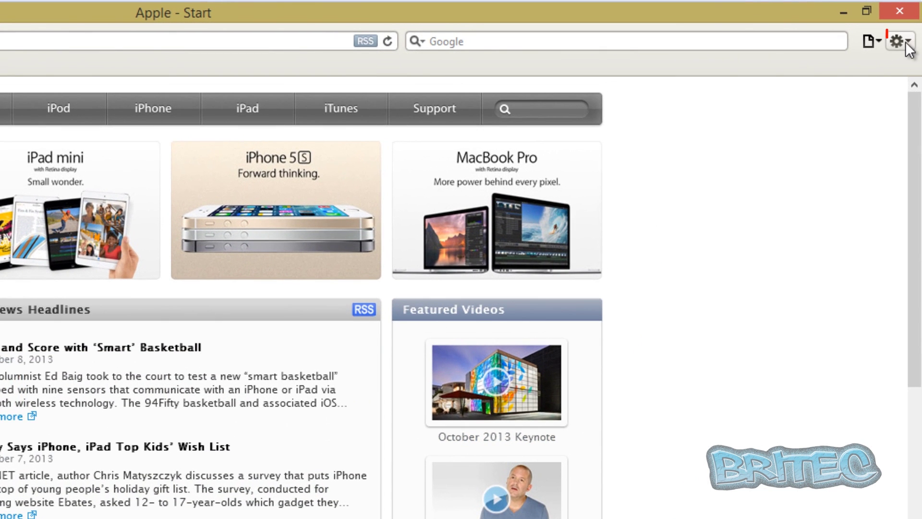
pyautogui.click(905, 41)
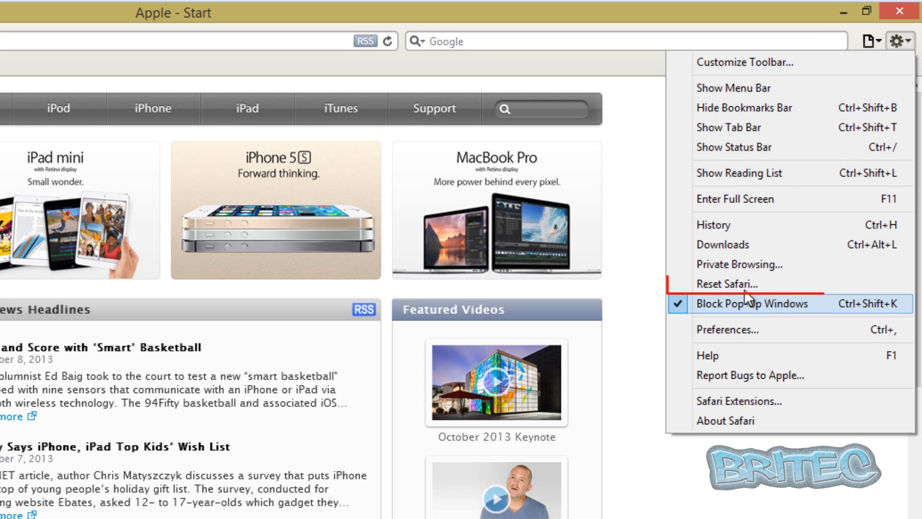
# - Choose Reset Safari… from the gear menu
pyautogui.click(729, 286)
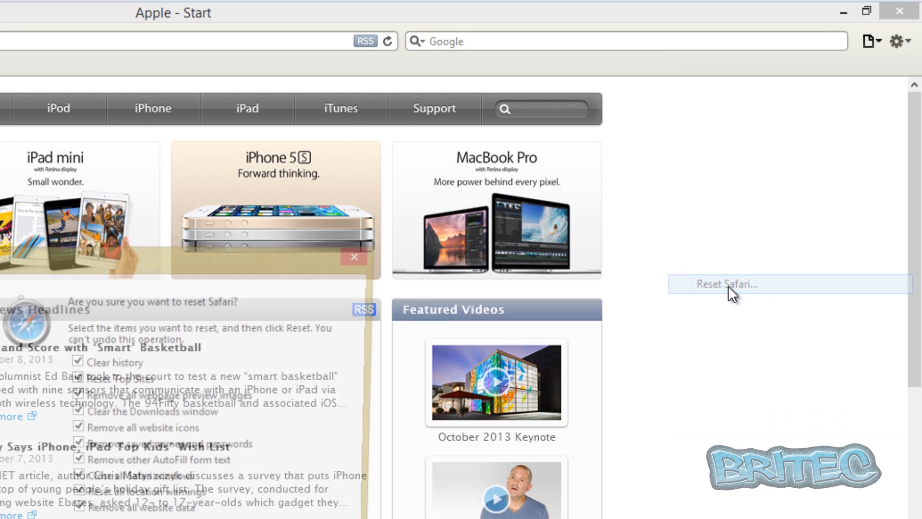